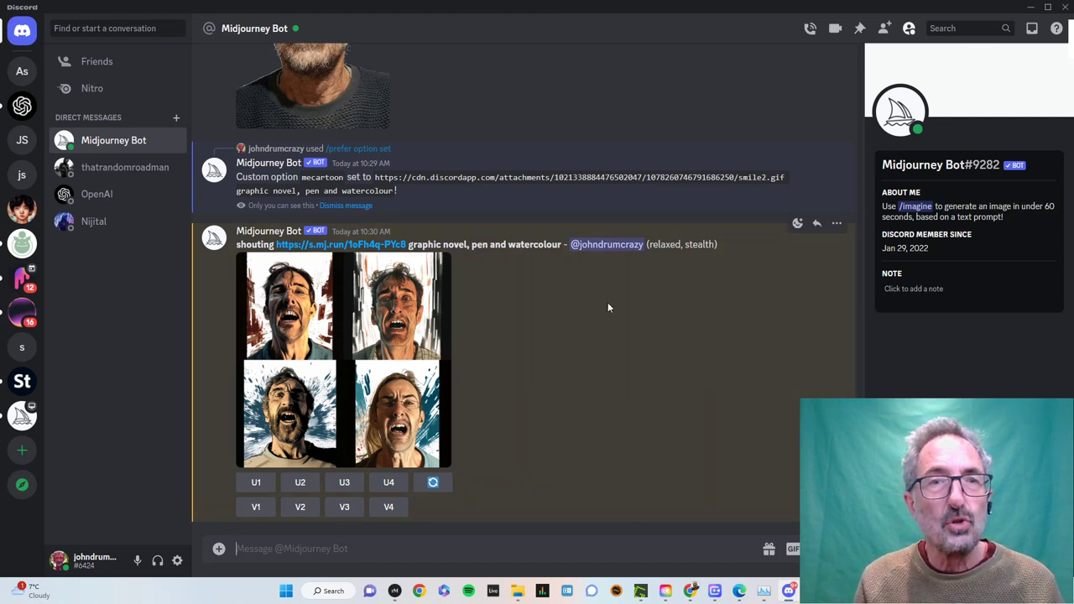
- Scroll up the Midjourney Bot chat to the earlier selfie photo message
{"action": "scroll", "coordinate": [524, 336], "scroll_direction": "up", "scroll_amount": 3}
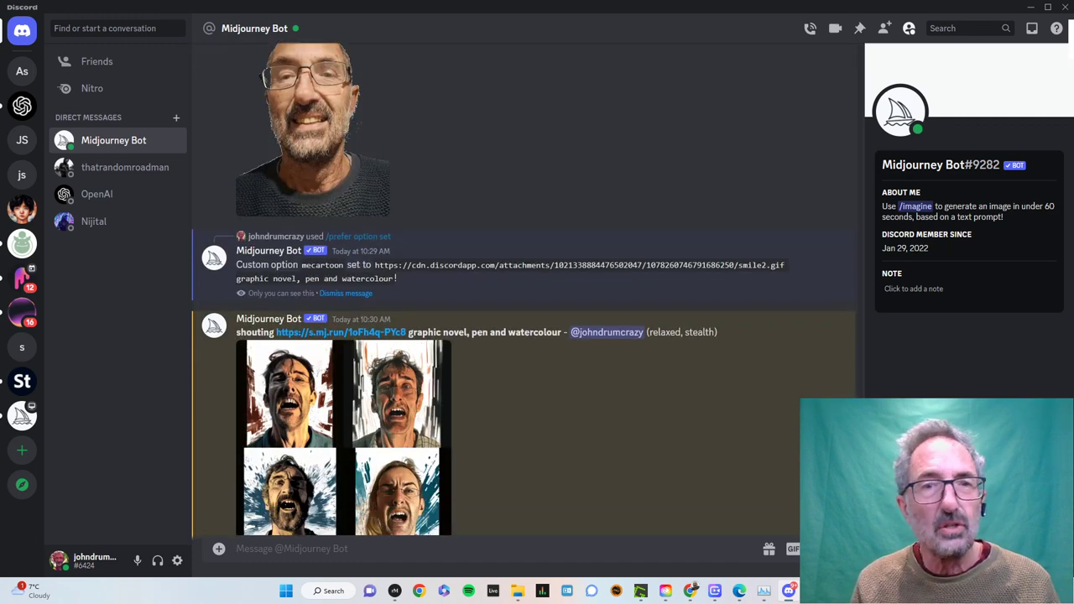
{"action": "scroll", "coordinate": [524, 289], "scroll_direction": "up", "scroll_amount": 3}
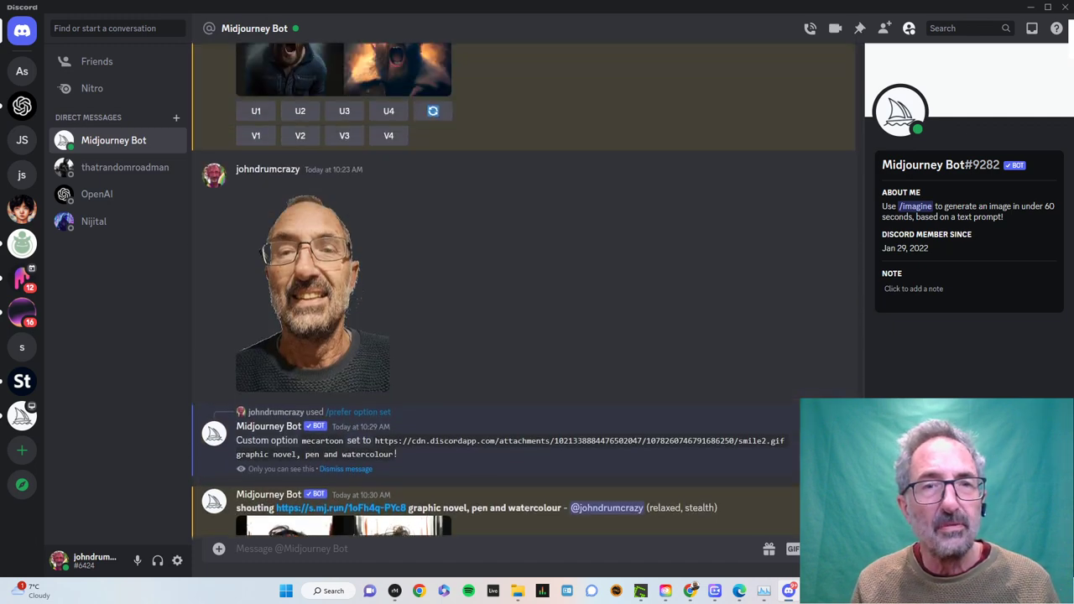
- Copy the link of the selfie photo from its message actions
{"action": "right_click", "coordinate": [298, 287]}
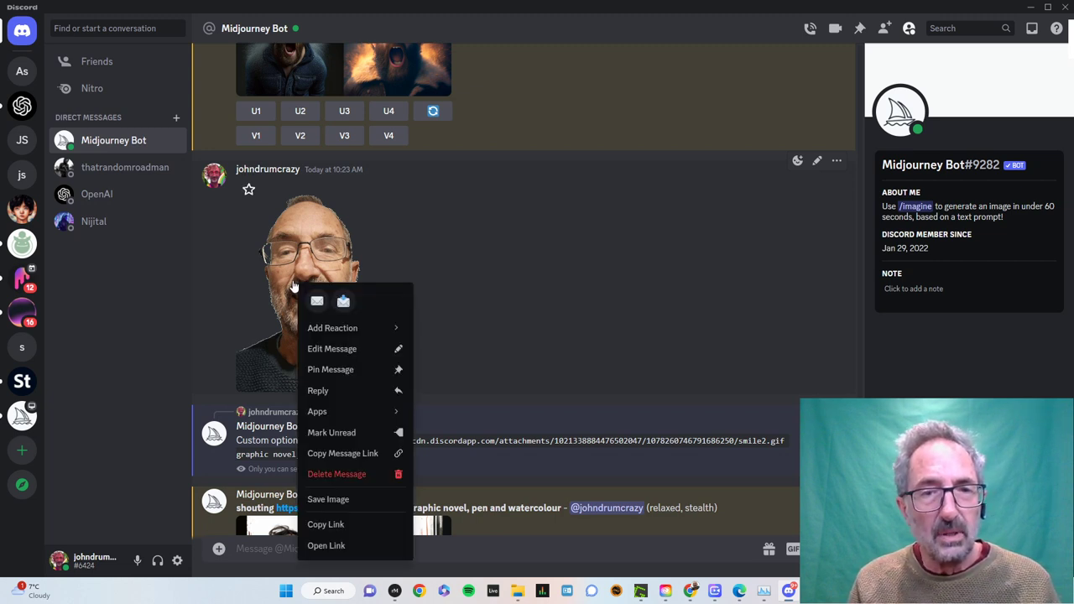
{"action": "left_click", "coordinate": [356, 526]}
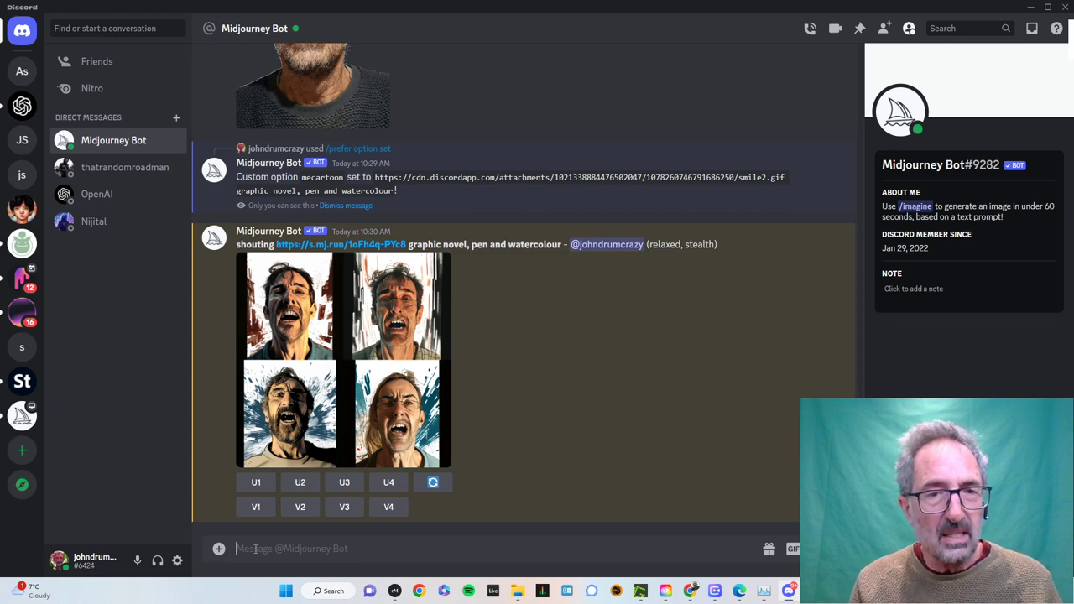
- Start a /prefer option set command named mecartoon with its value field added
{"action": "type", "text": "/"}
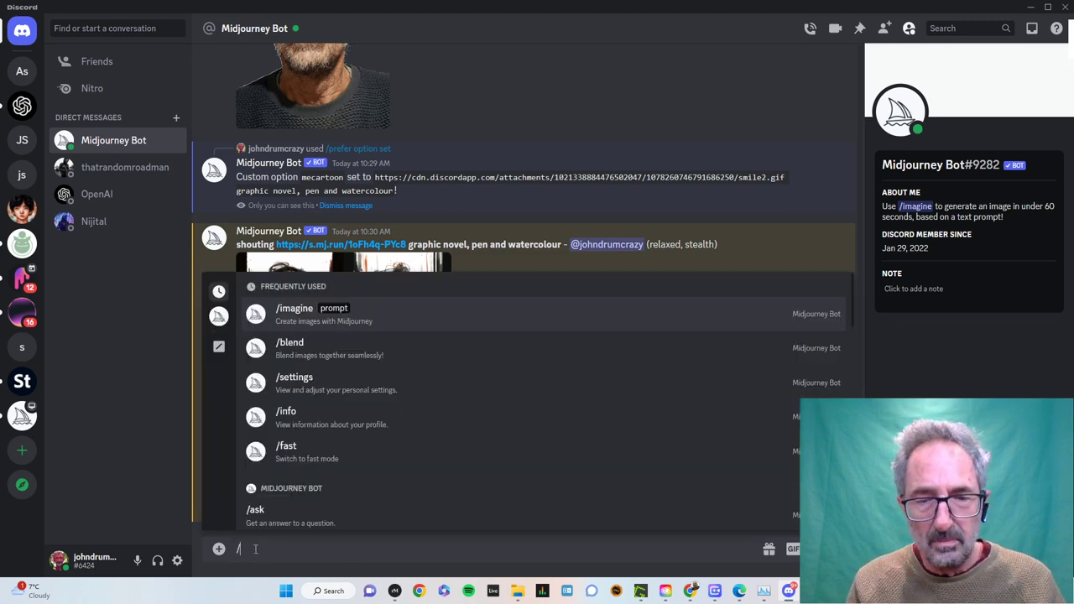
{"action": "type", "text": "p"}
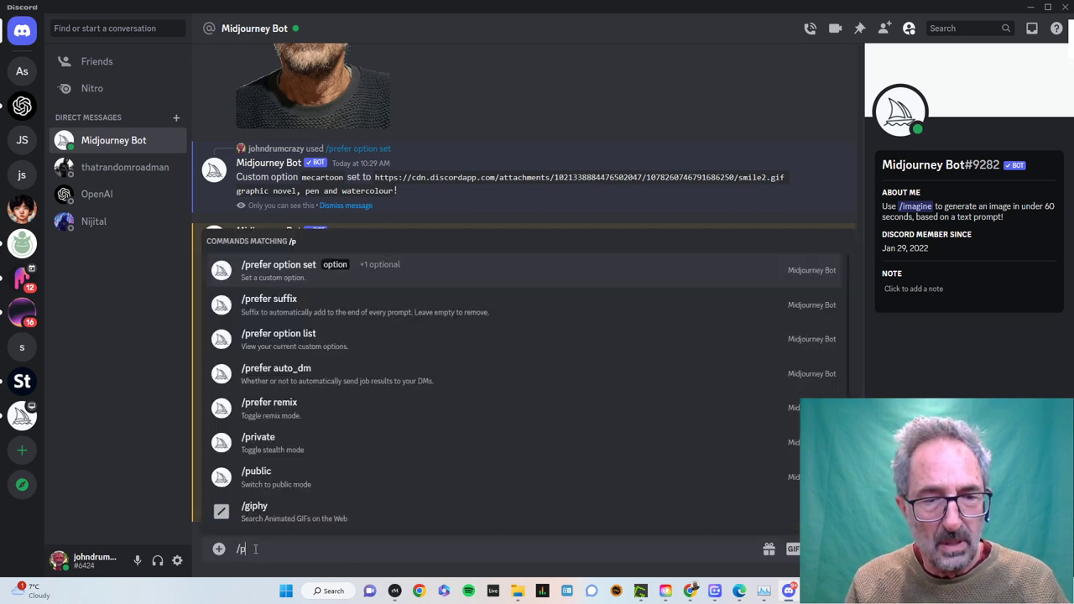
{"action": "left_click", "coordinate": [456, 279]}
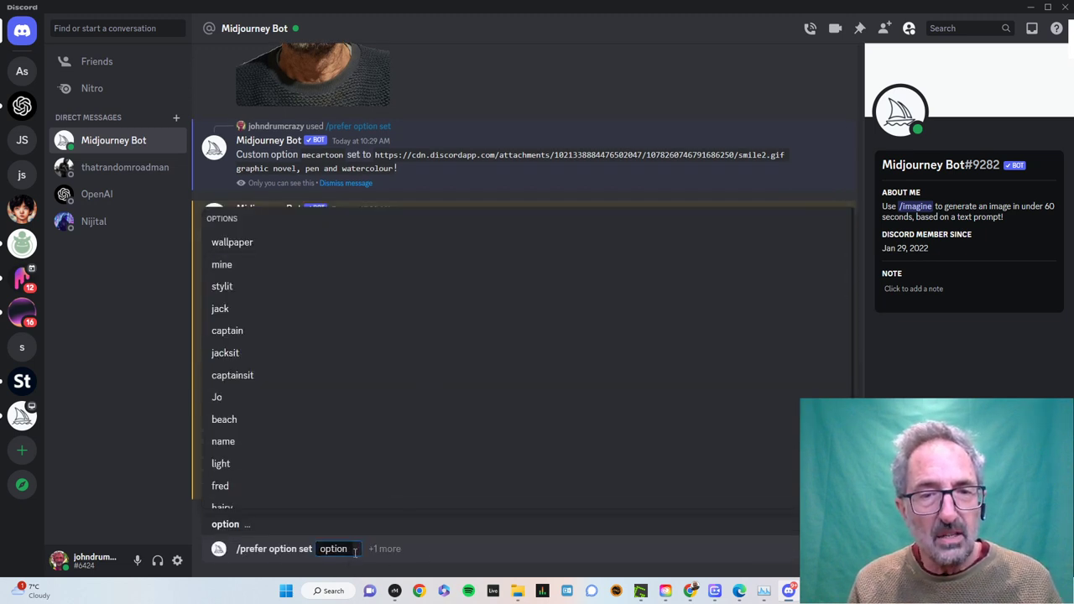
{"action": "type", "text": "m"}
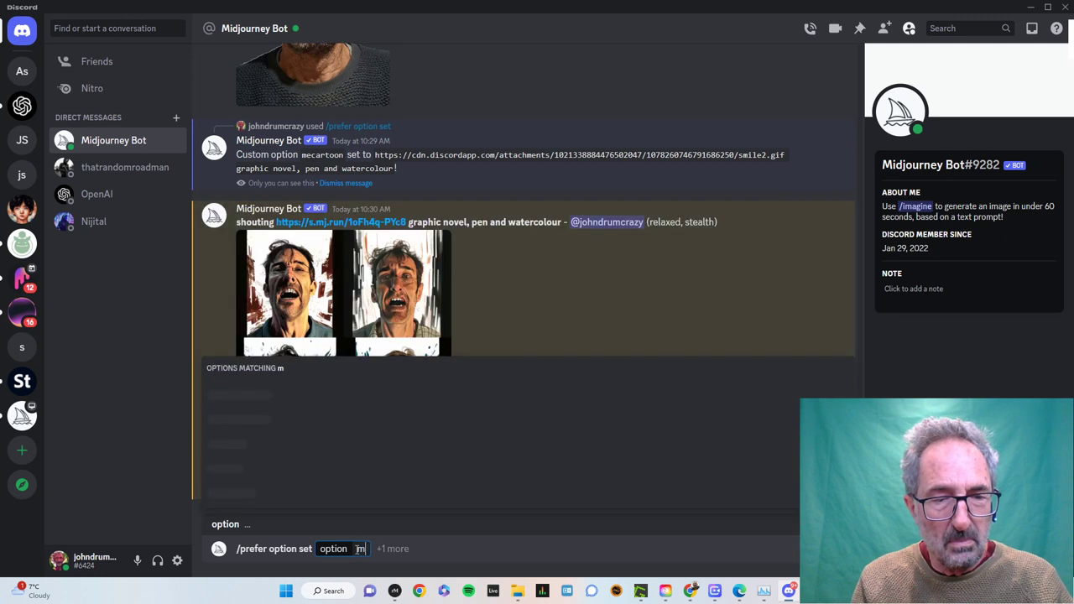
{"action": "type", "text": "ecartoon"}
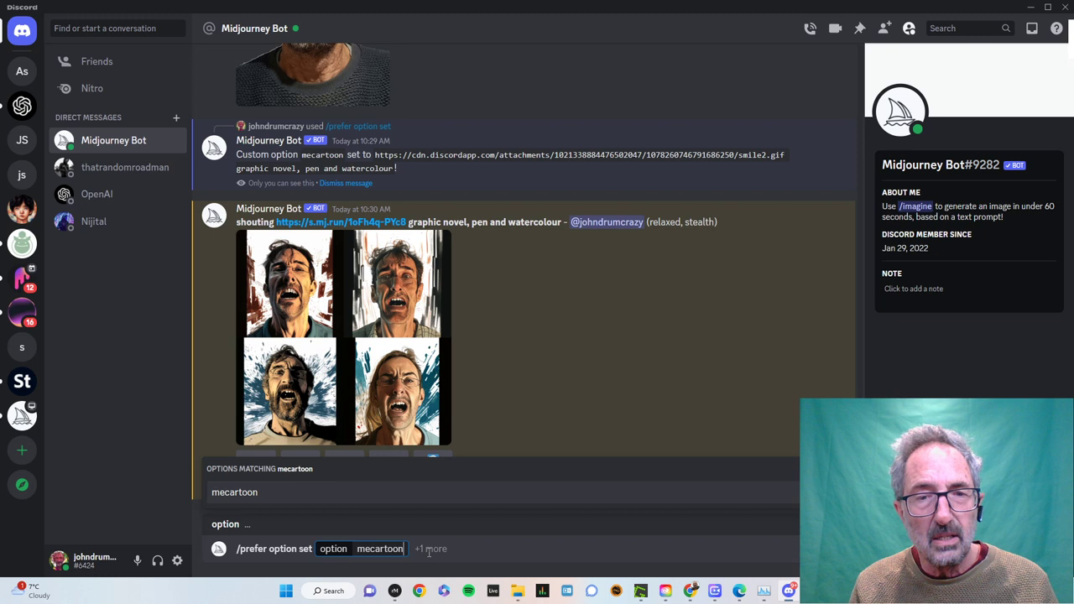
{"action": "key", "text": "Tab"}
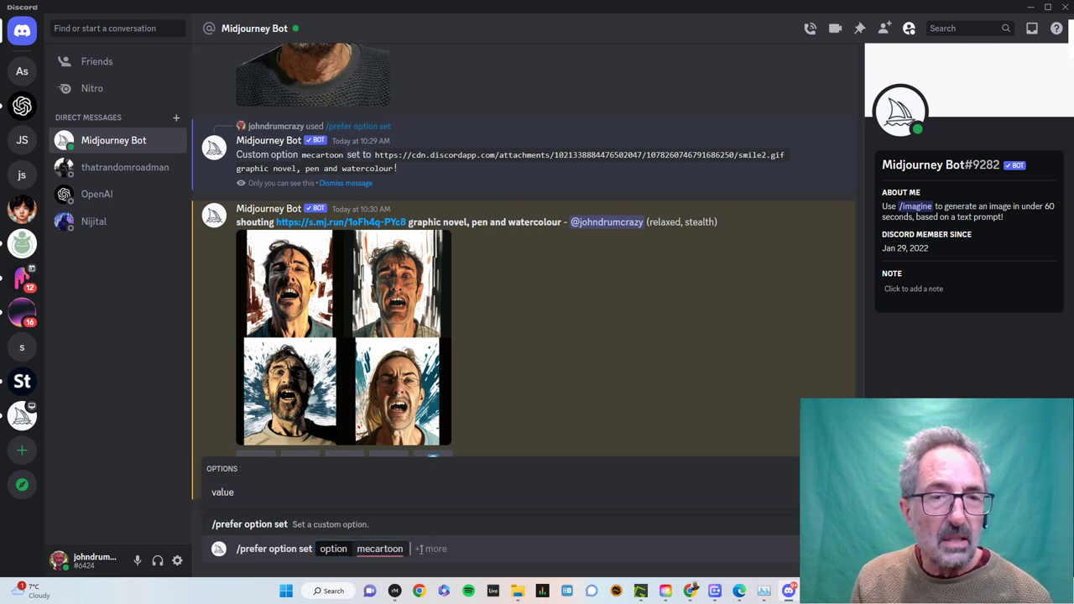
{"action": "left_click", "coordinate": [225, 493]}
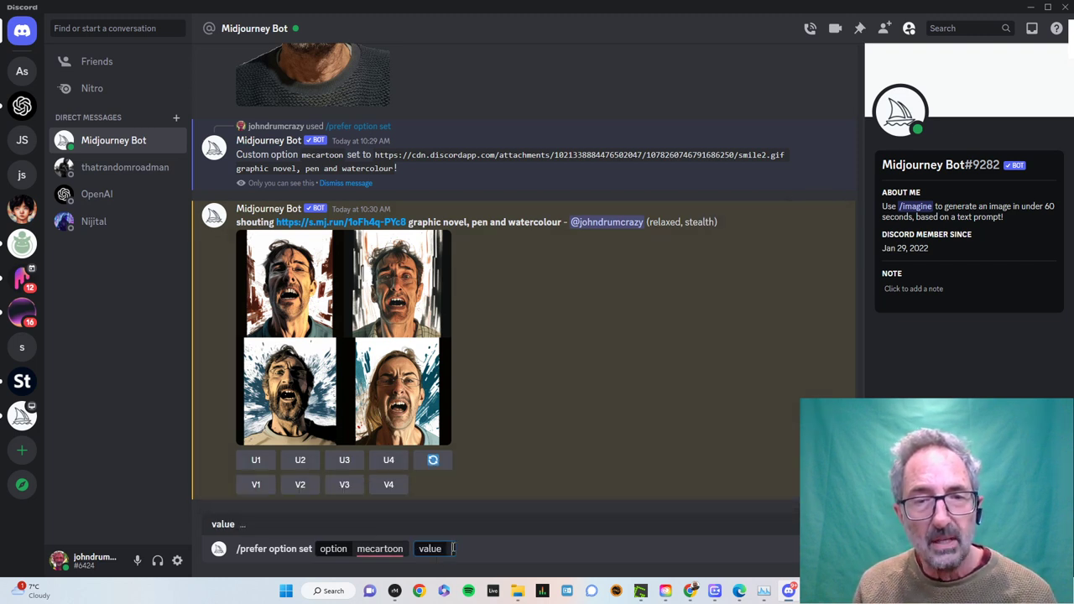
- Set mecartoon's value to the selfie link plus 'a man with short hair, graphic novel, pen and watercolour, --niji'
{"action": "key", "text": "ctrl+v"}
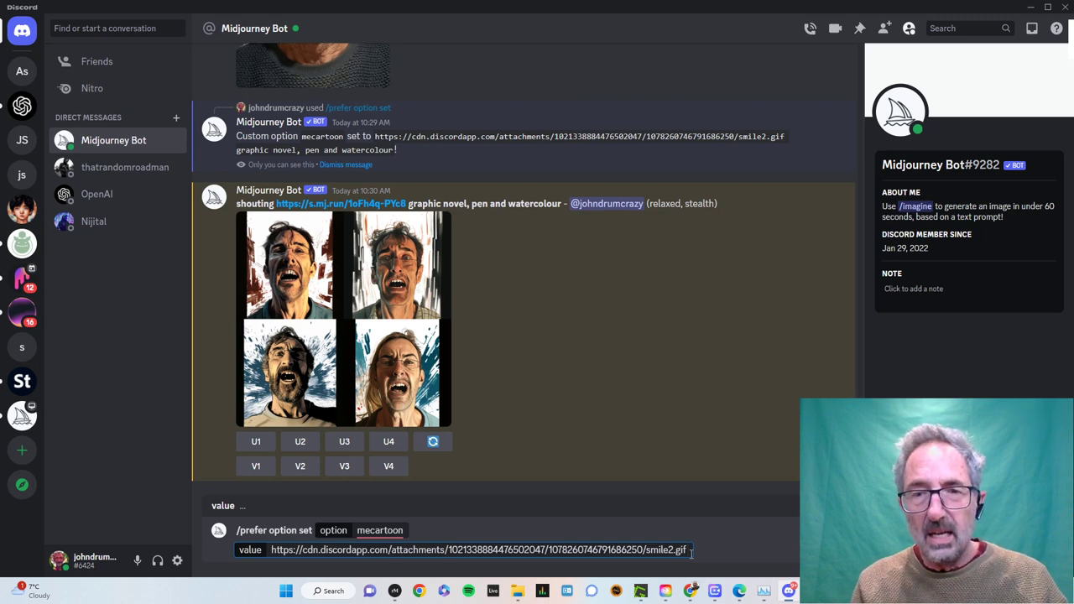
{"action": "type", "text": "am"}
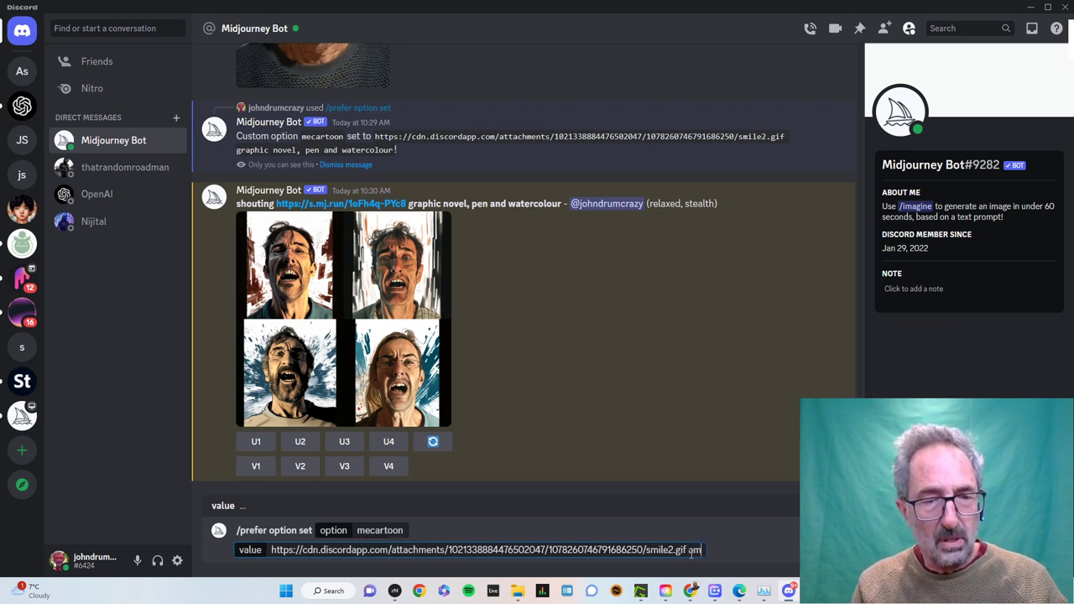
{"action": "key", "text": "BackSpace"}
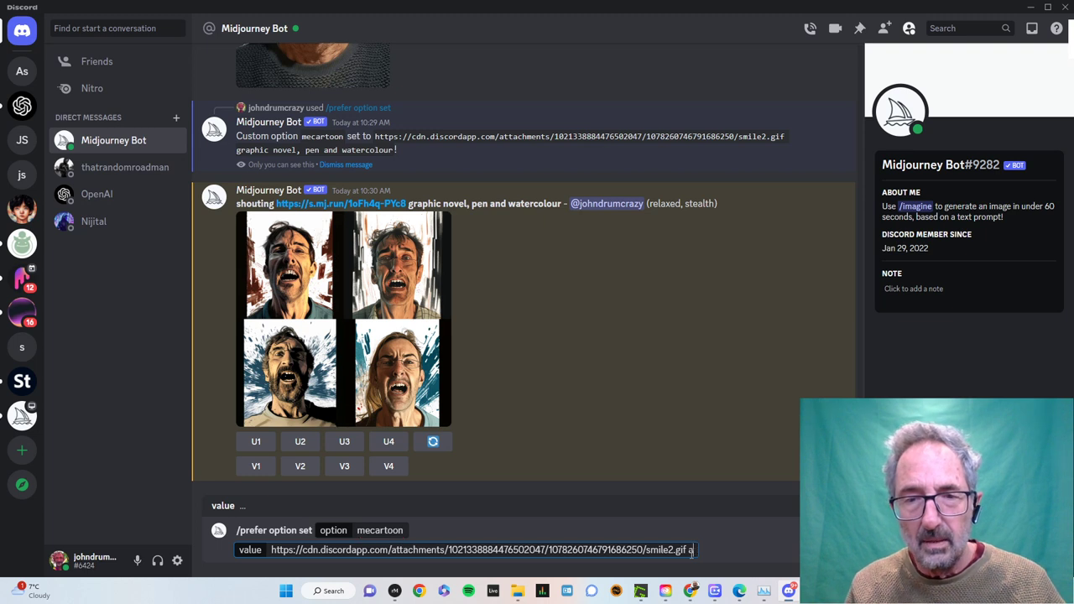
{"action": "type", "text": "man"}
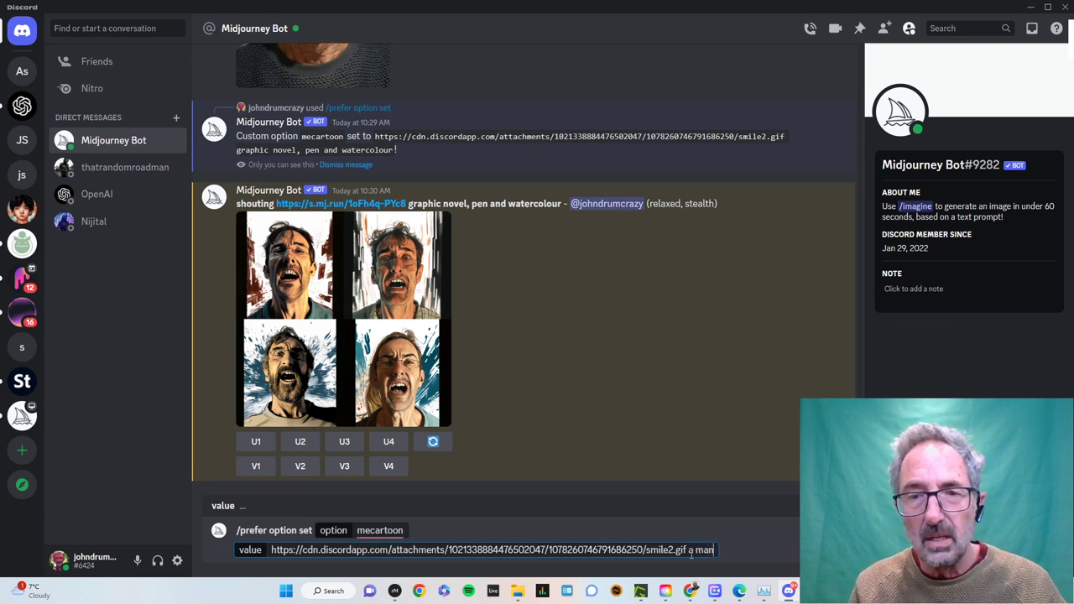
{"action": "type", "text": " wi"}
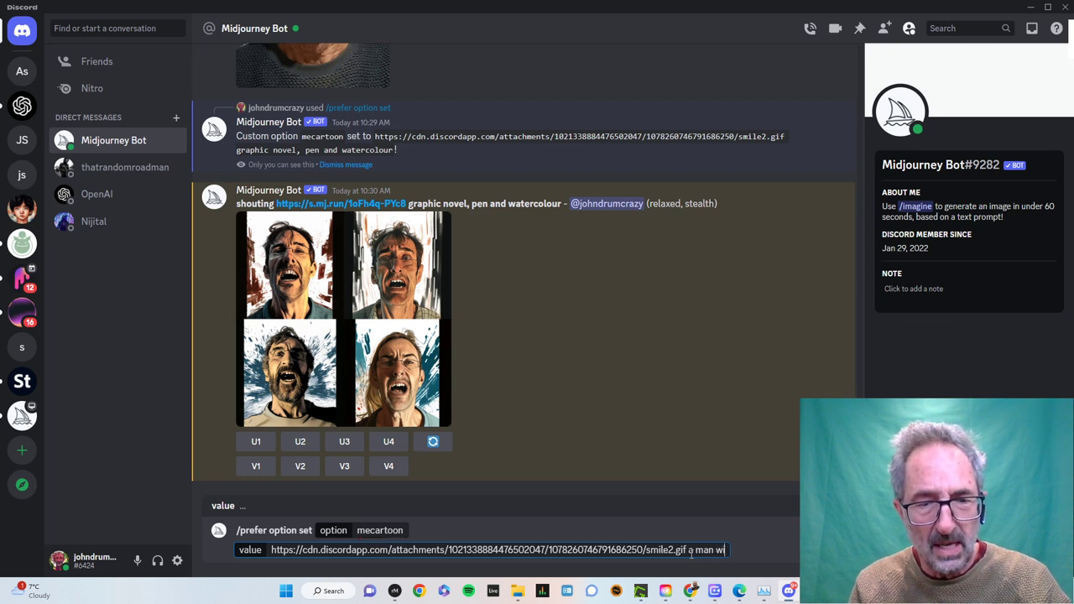
{"action": "type", "text": "th sho"}
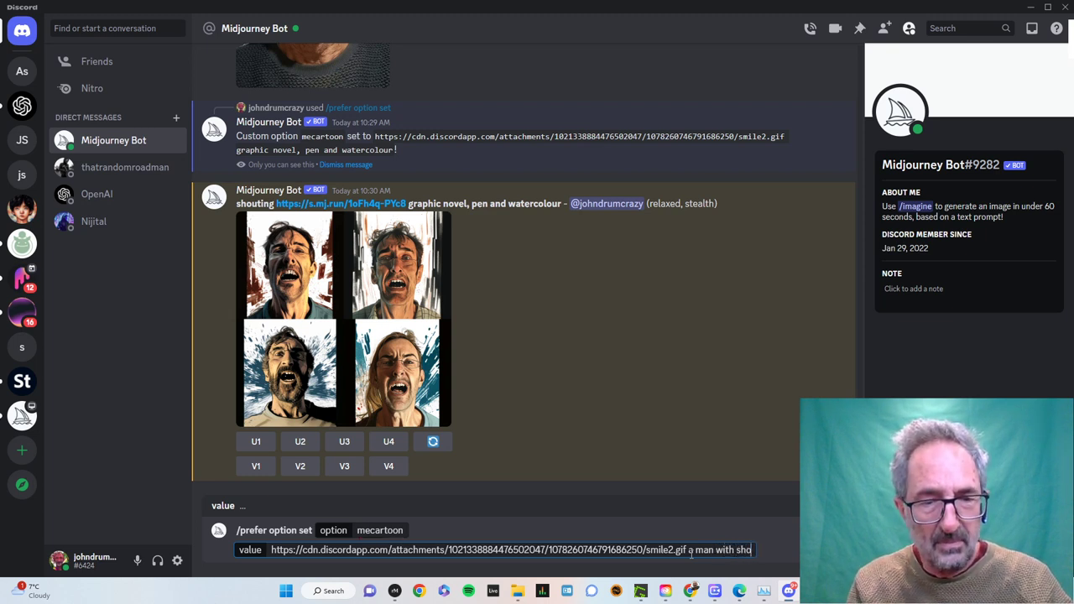
{"action": "type", "text": "rt ha"}
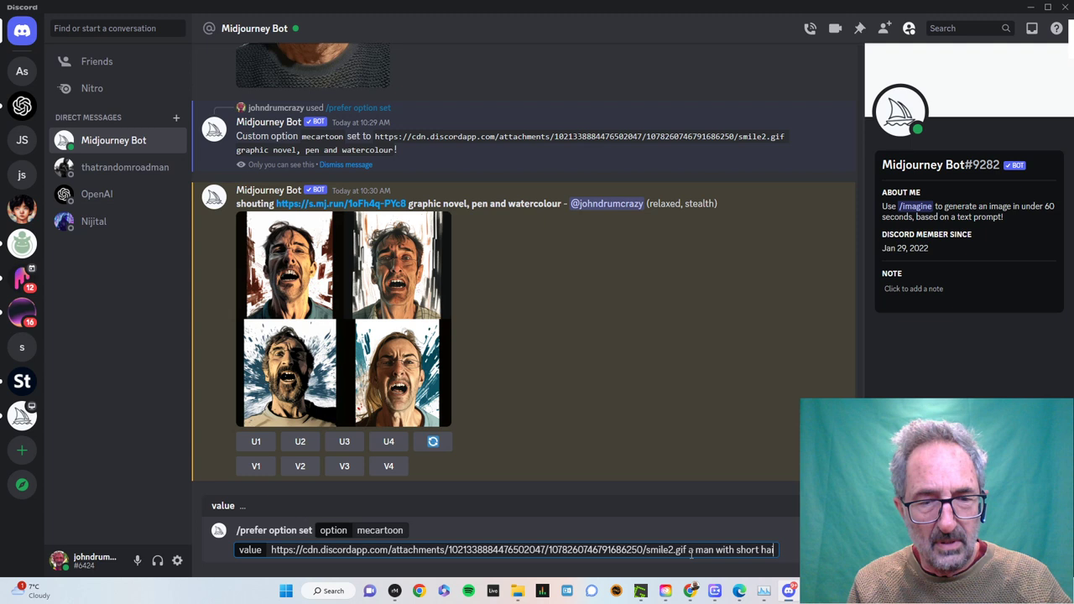
{"action": "type", "text": "ir"}
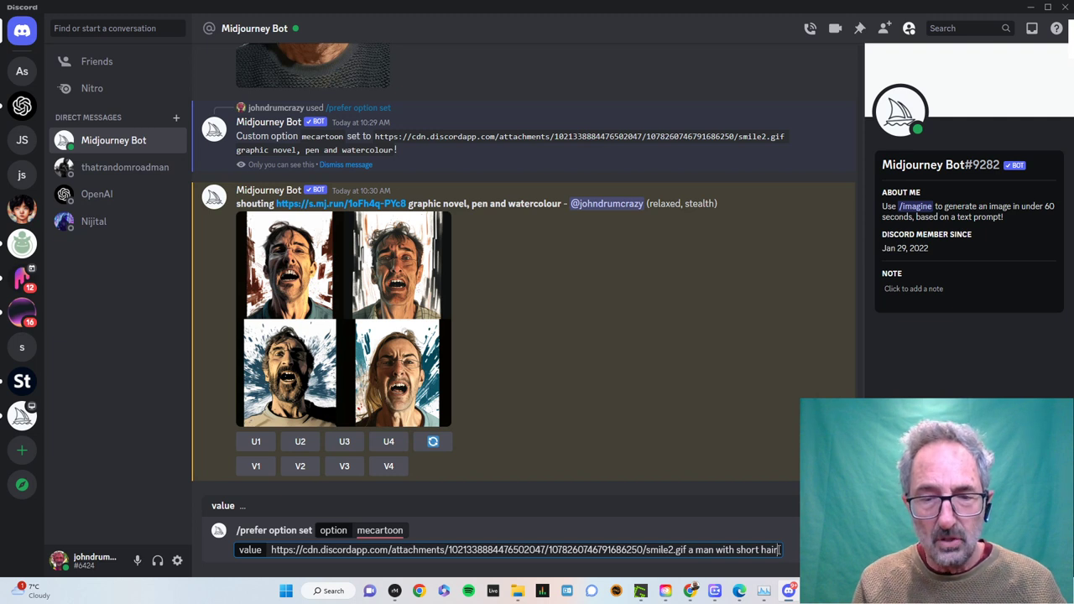
{"action": "type", "text": ".gif a man with short hair"}
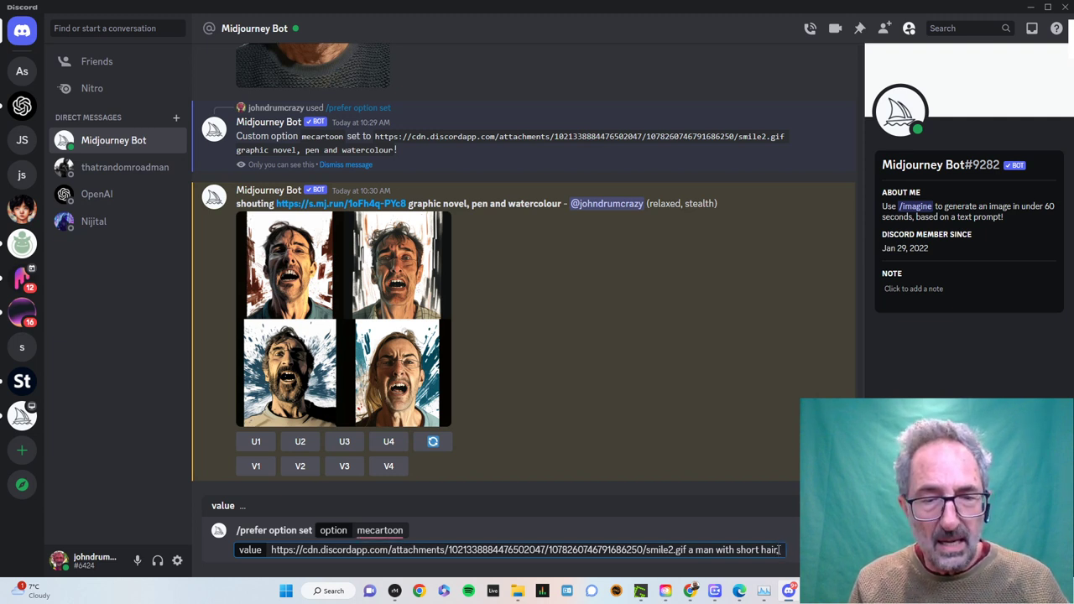
{"action": "type", "text": ", gra"}
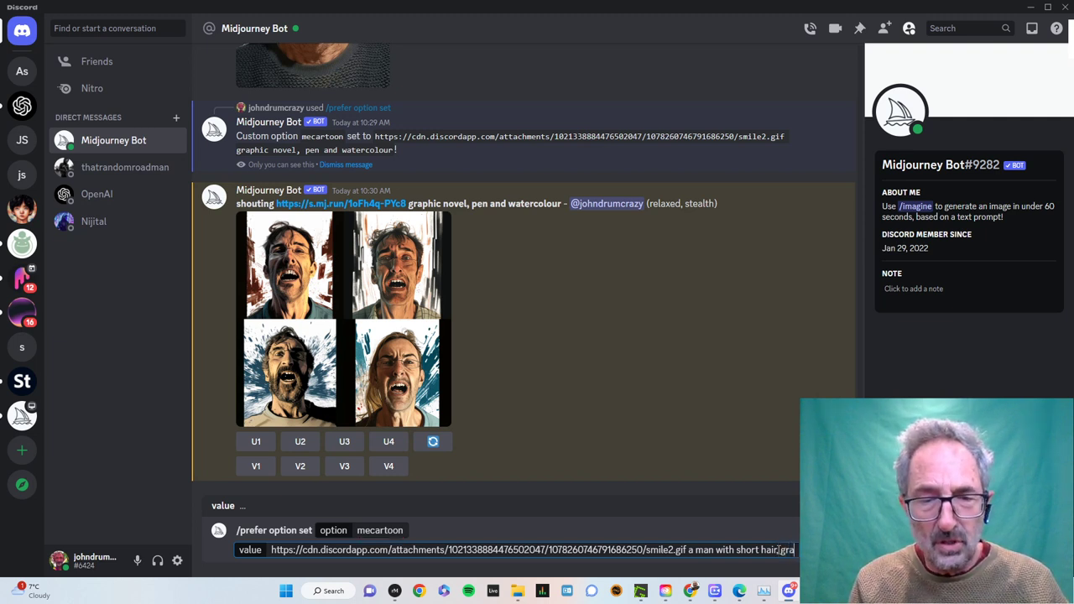
{"action": "type", "text": "phic"}
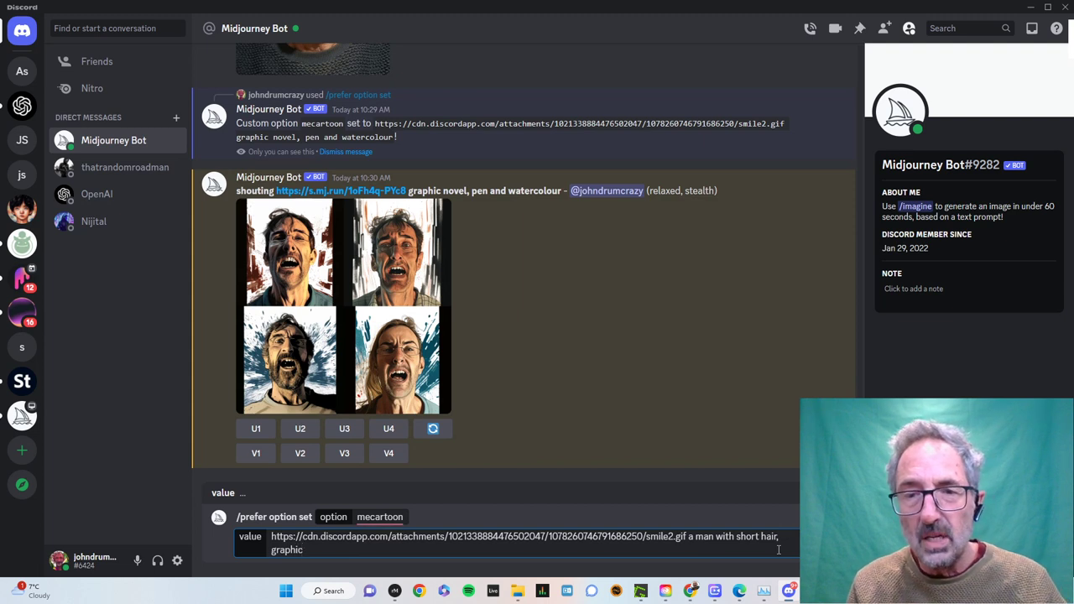
{"action": "type", "text": " n"}
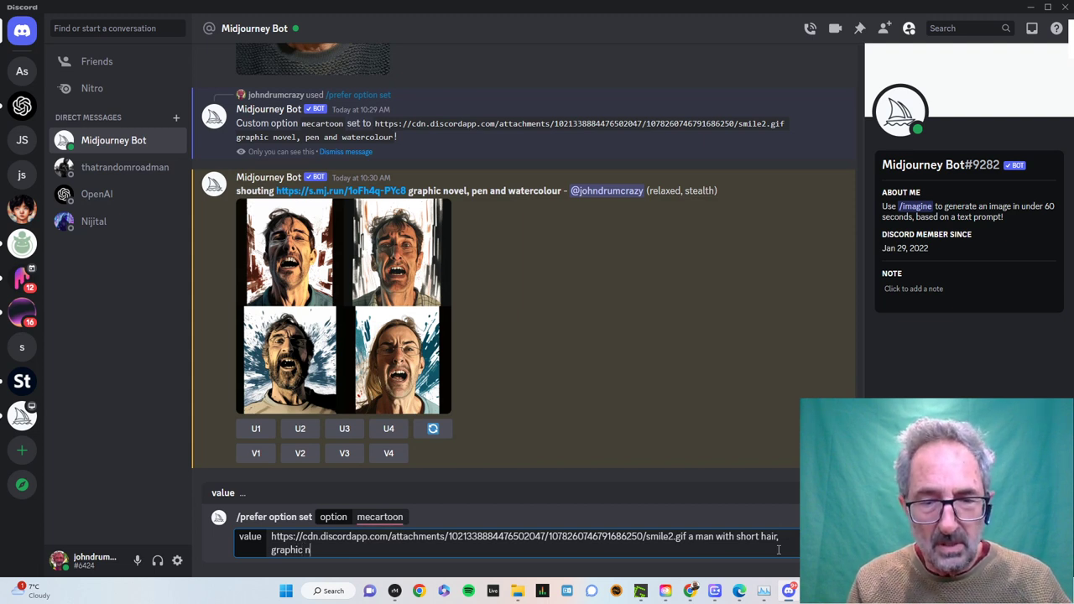
{"action": "type", "text": "ovel"}
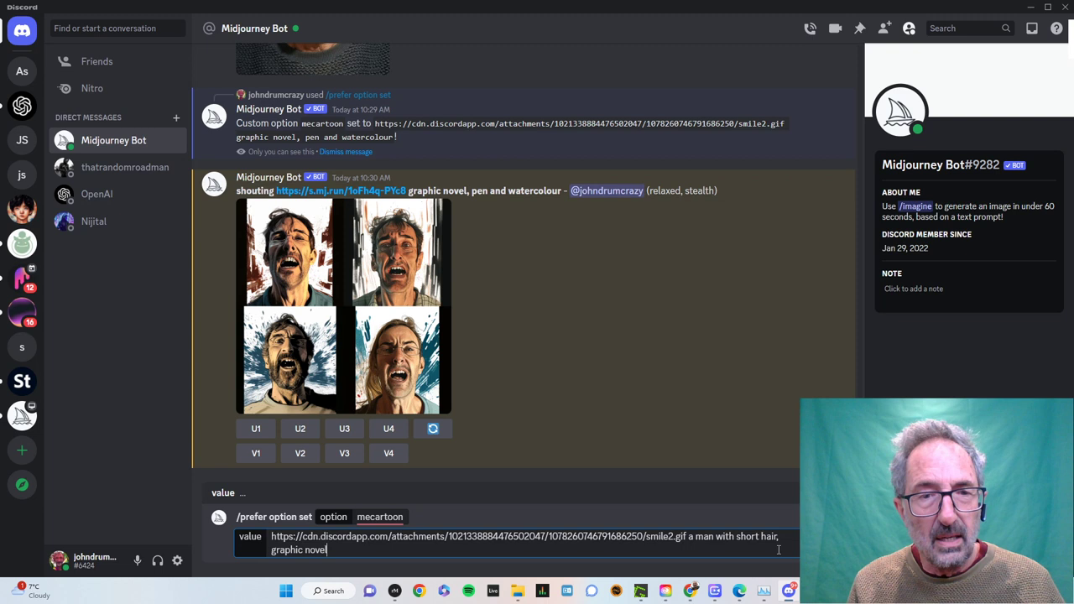
{"action": "type", "text": ", "}
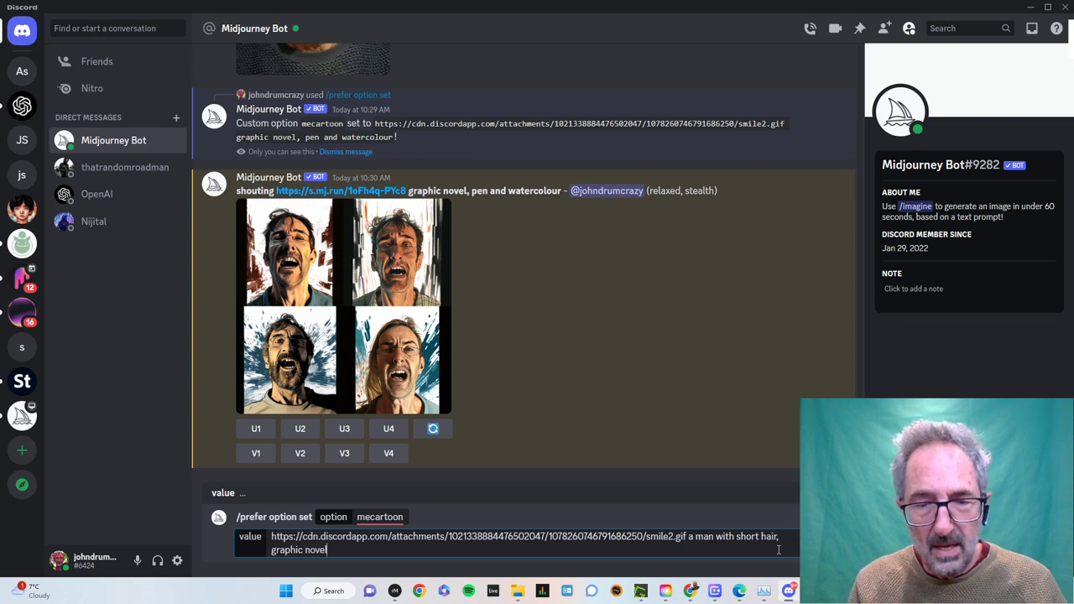
{"action": "type", "text": "pen"}
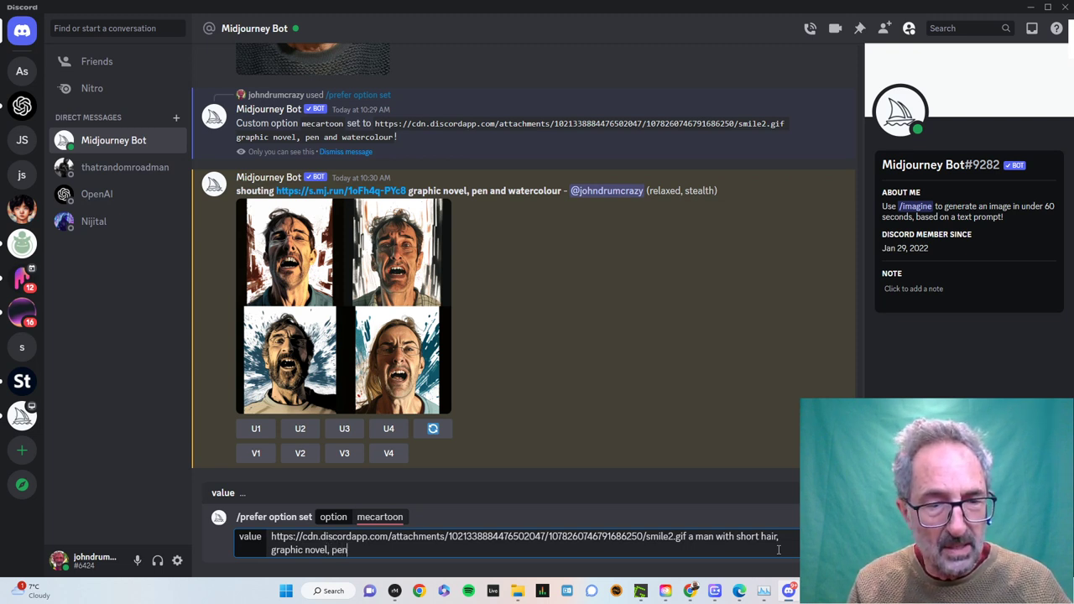
{"action": "type", "text": " and"}
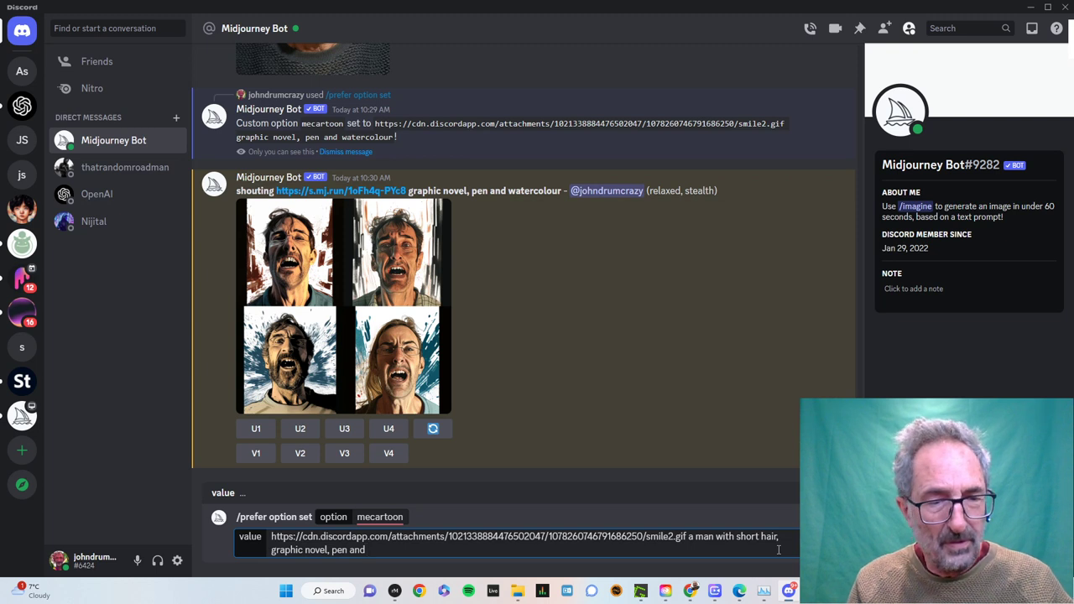
{"action": "type", "text": " wa"}
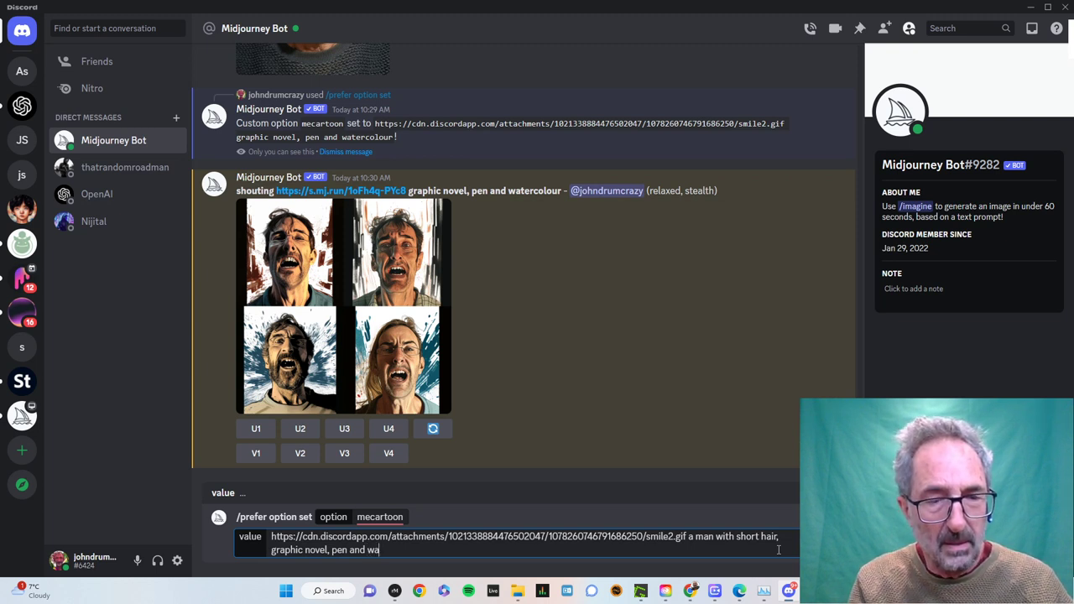
{"action": "type", "text": "tercolou"}
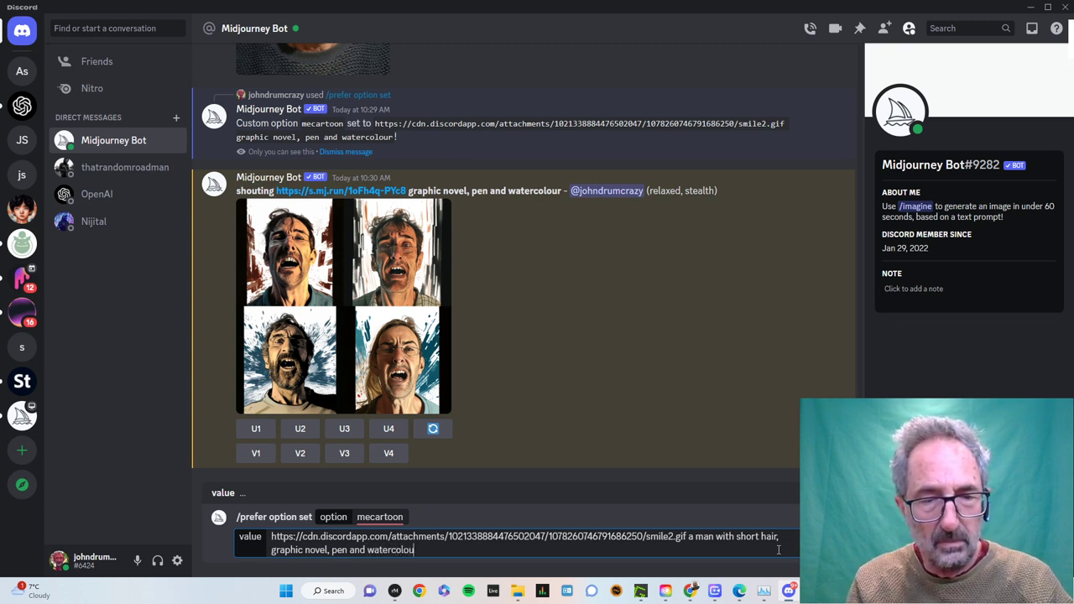
{"action": "type", "text": "r,"}
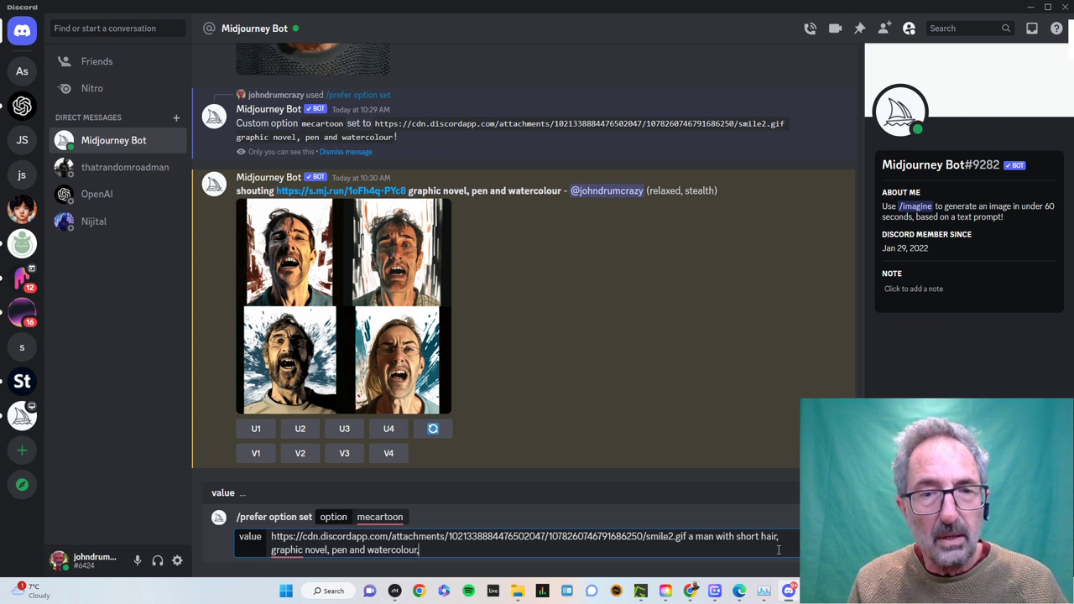
{"action": "type", "text": " --"}
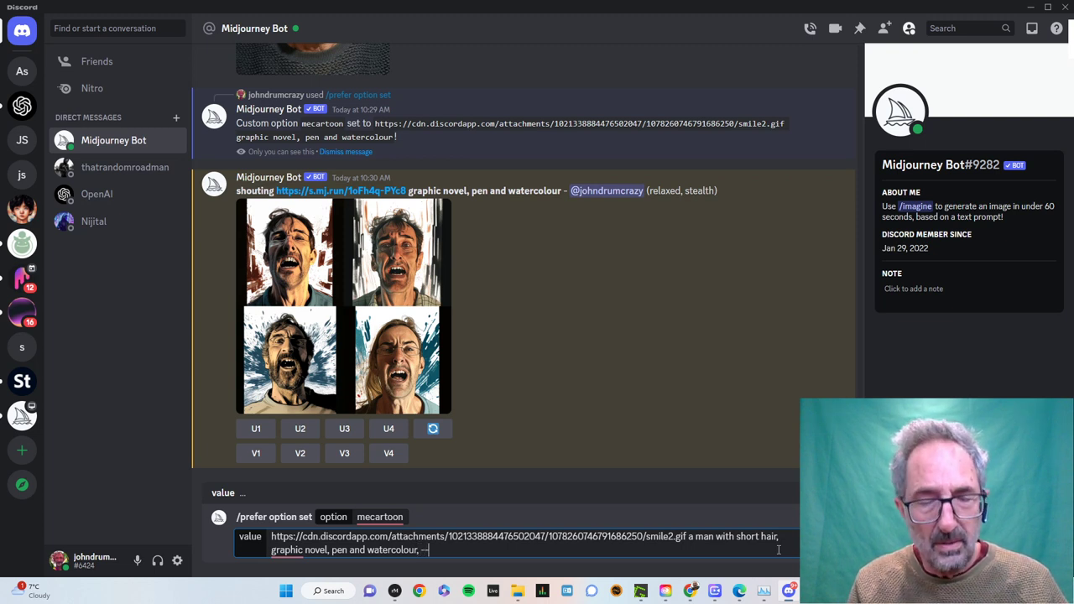
{"action": "type", "text": "ni"}
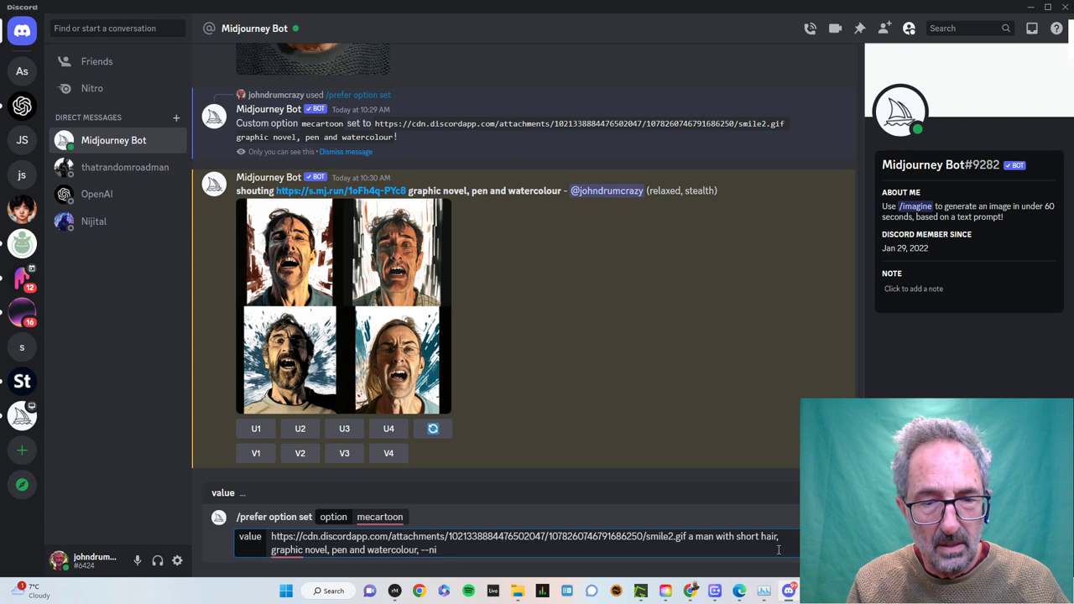
{"action": "type", "text": "ji"}
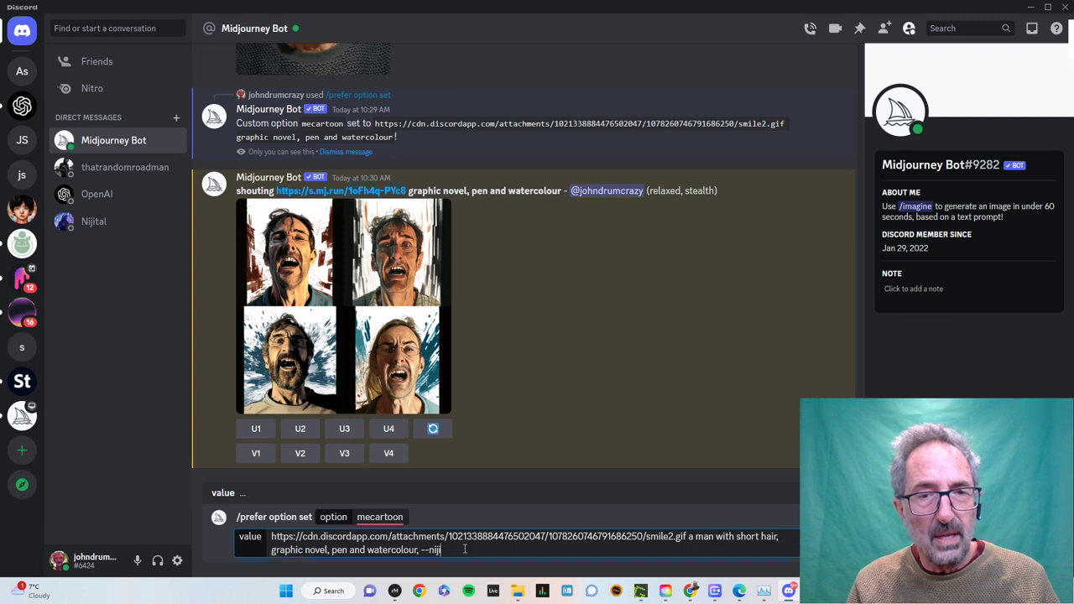
{"action": "key", "text": "Return"}
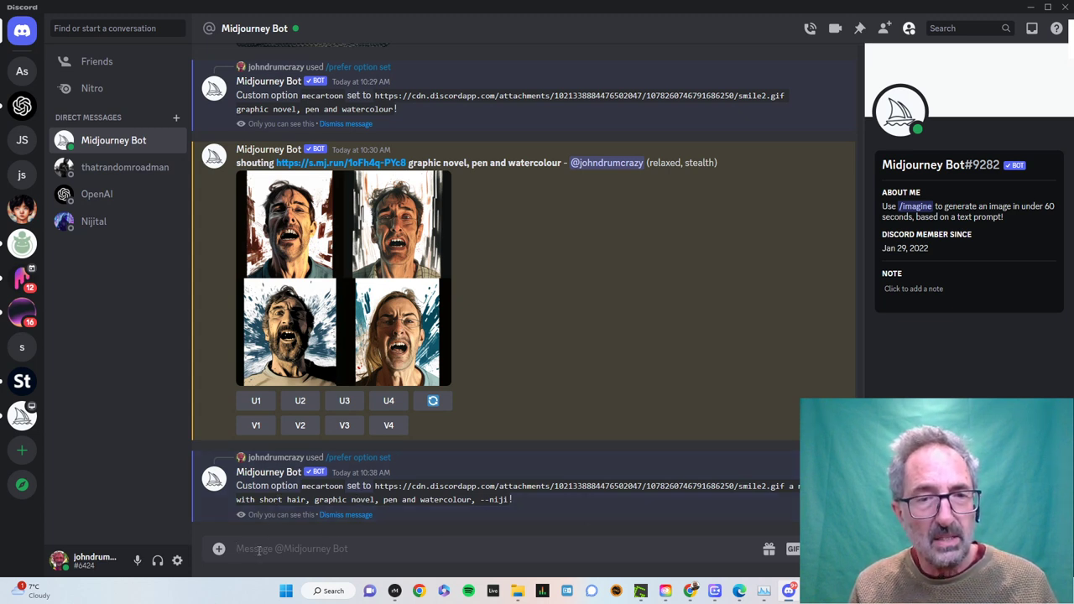
- Compose an /imagine command with the prompt 'frown --mecartoon'
{"action": "type", "text": "/"}
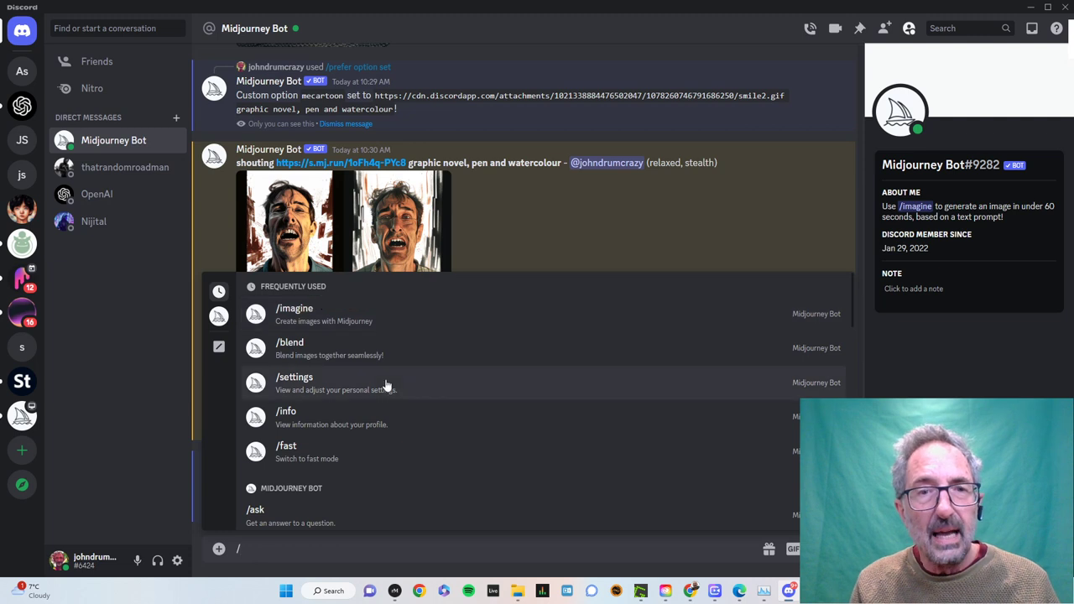
{"action": "left_click", "coordinate": [493, 314]}
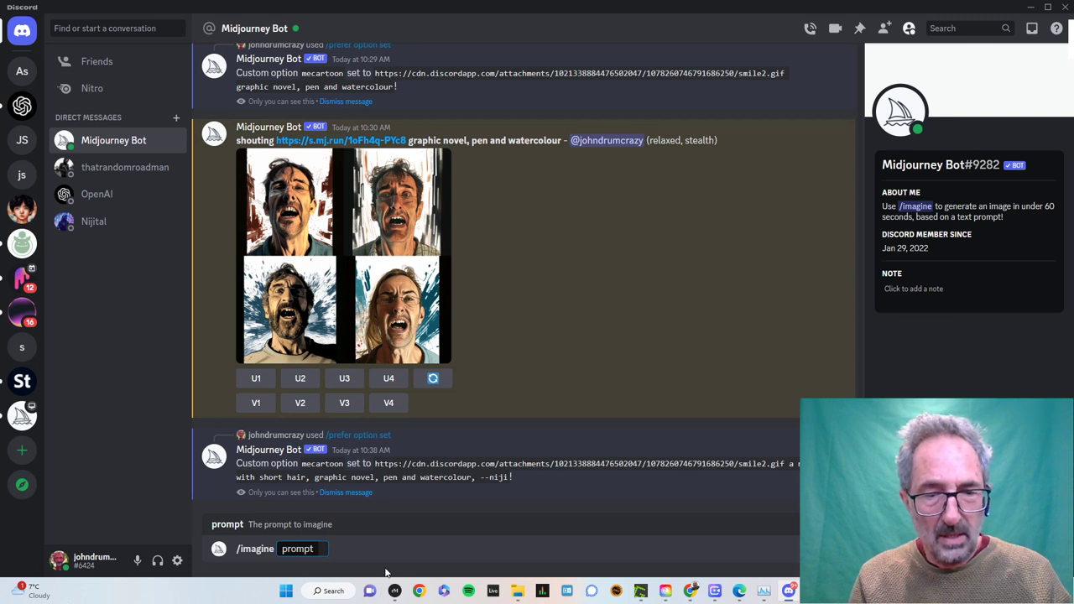
{"action": "type", "text": "f"}
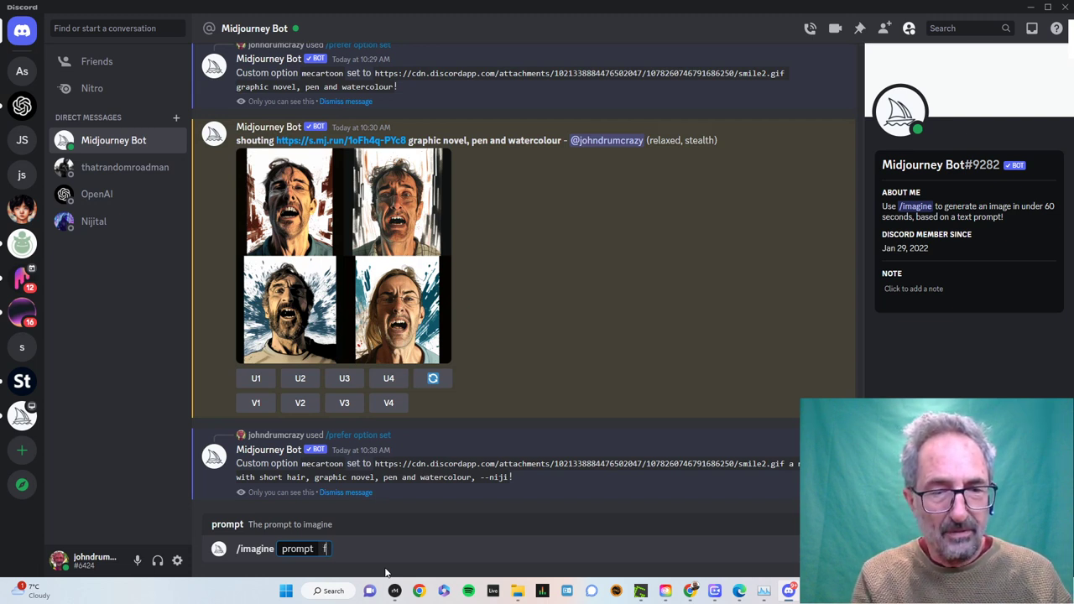
{"action": "type", "text": "rown"}
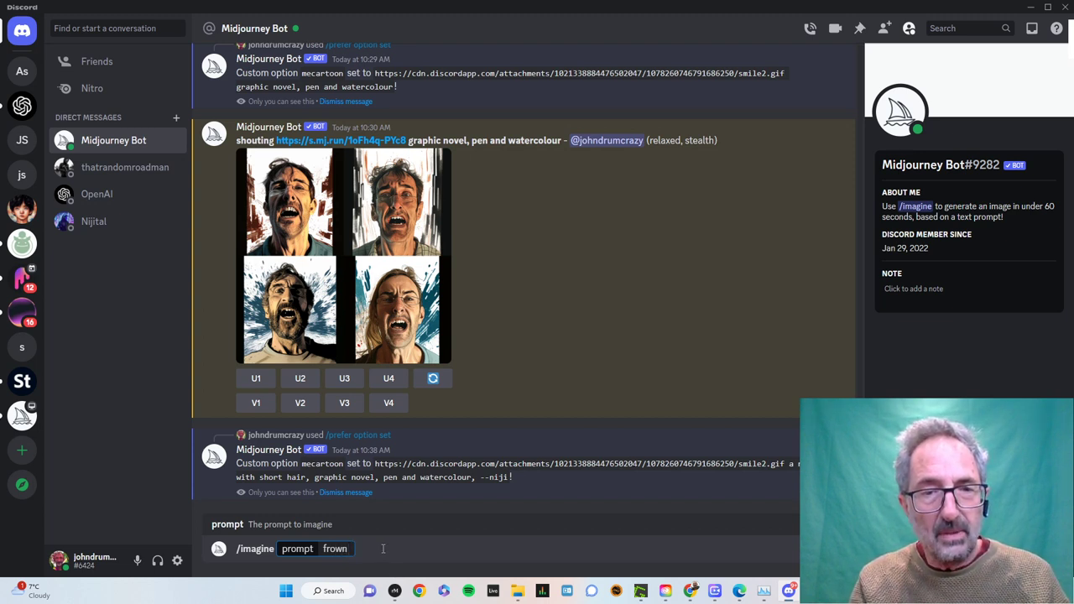
{"action": "type", "text": " --m"}
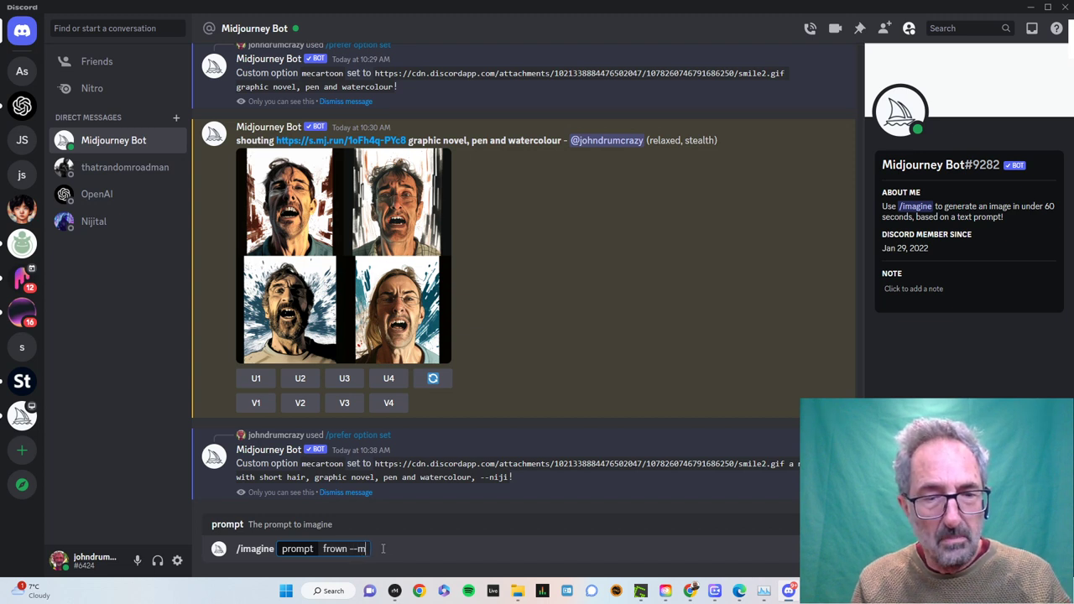
{"action": "type", "text": "ecartoon"}
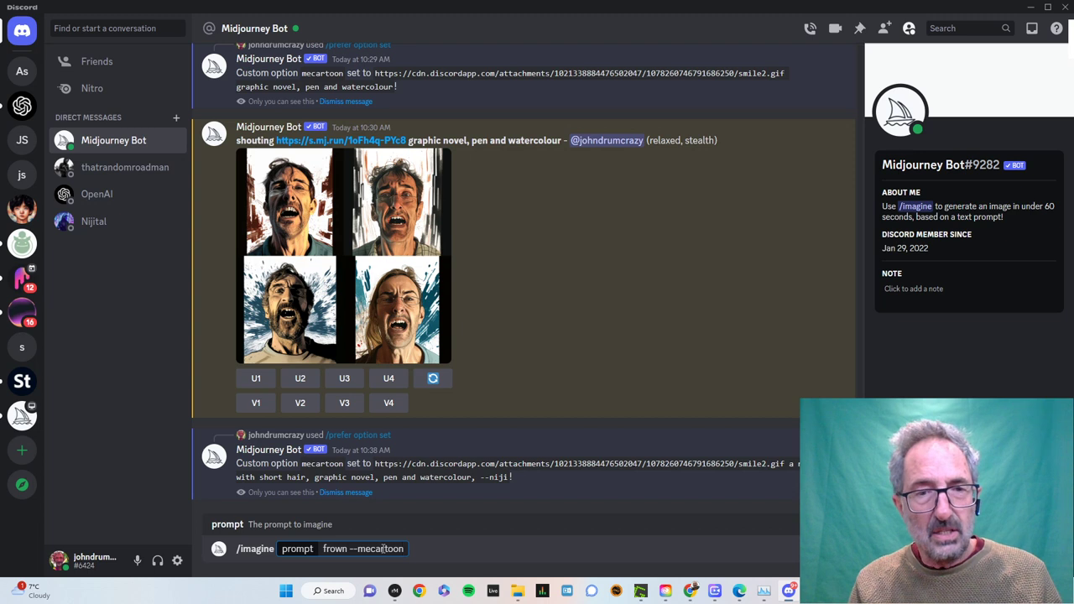
- Submit the 'frown --mecartoon' prompt and wait for the four-image grid
{"action": "key", "text": "Return"}
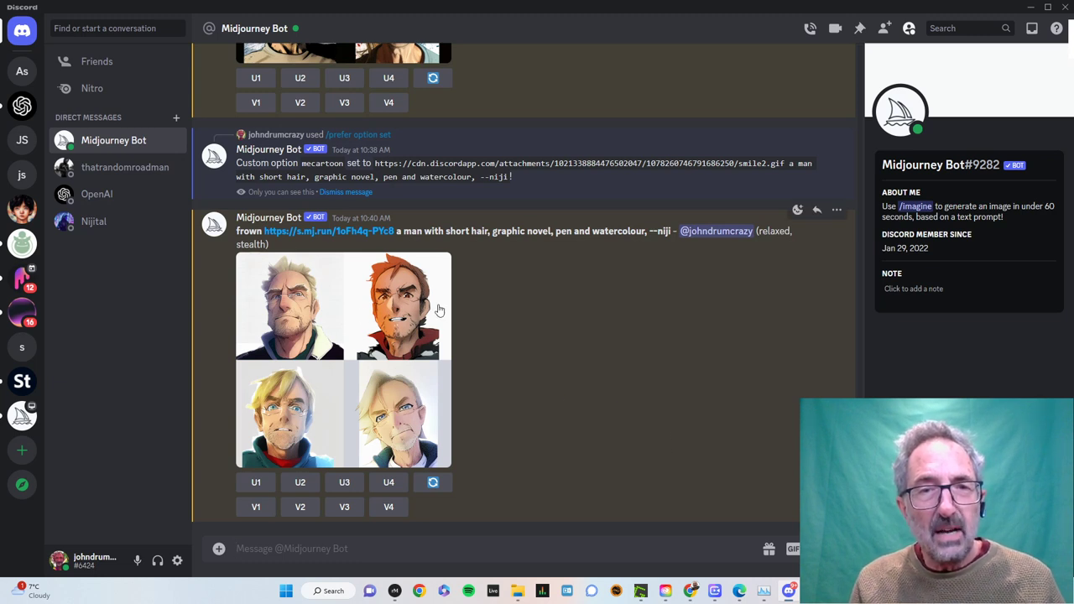
- Upscale image #2 (U2), the orange-haired man, from the frown grid
{"action": "left_click", "coordinate": [301, 485]}
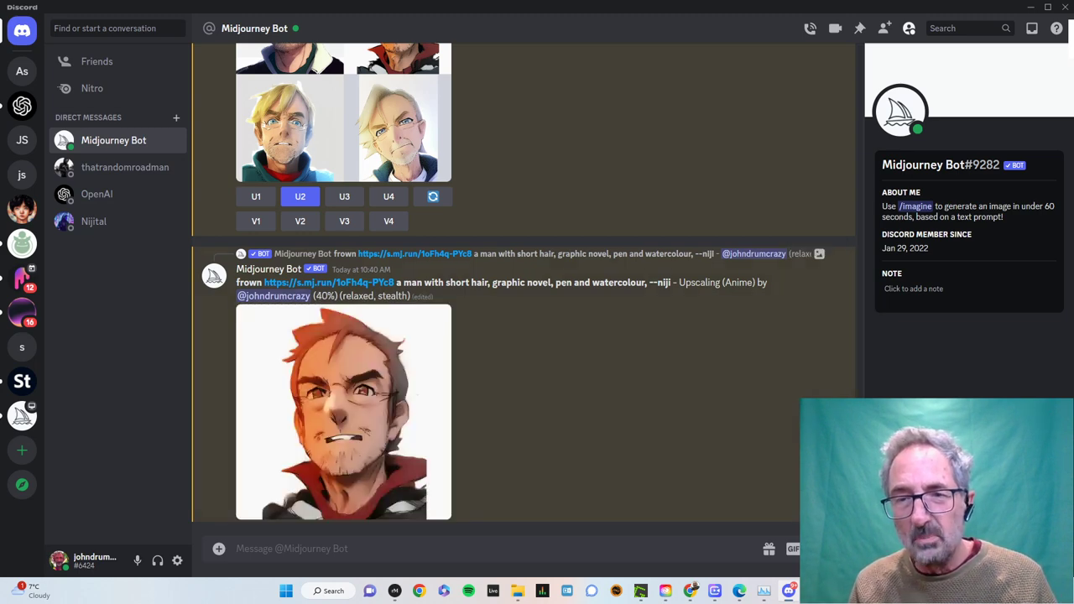
{"action": "scroll", "coordinate": [524, 290], "scroll_direction": "up", "scroll_amount": 10}
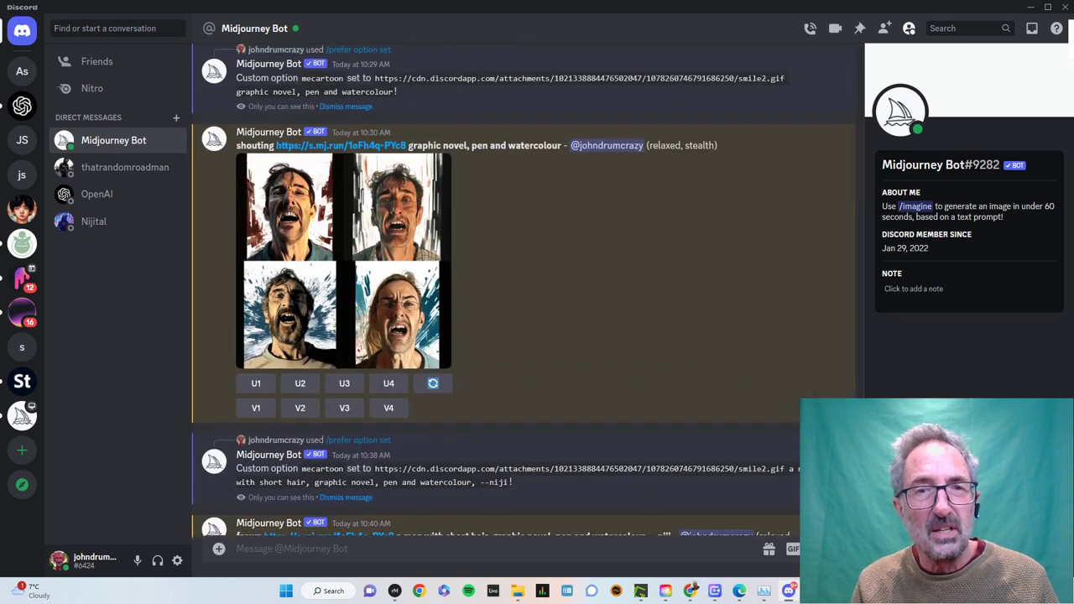
{"action": "scroll", "coordinate": [524, 290], "scroll_direction": "down", "scroll_amount": 10}
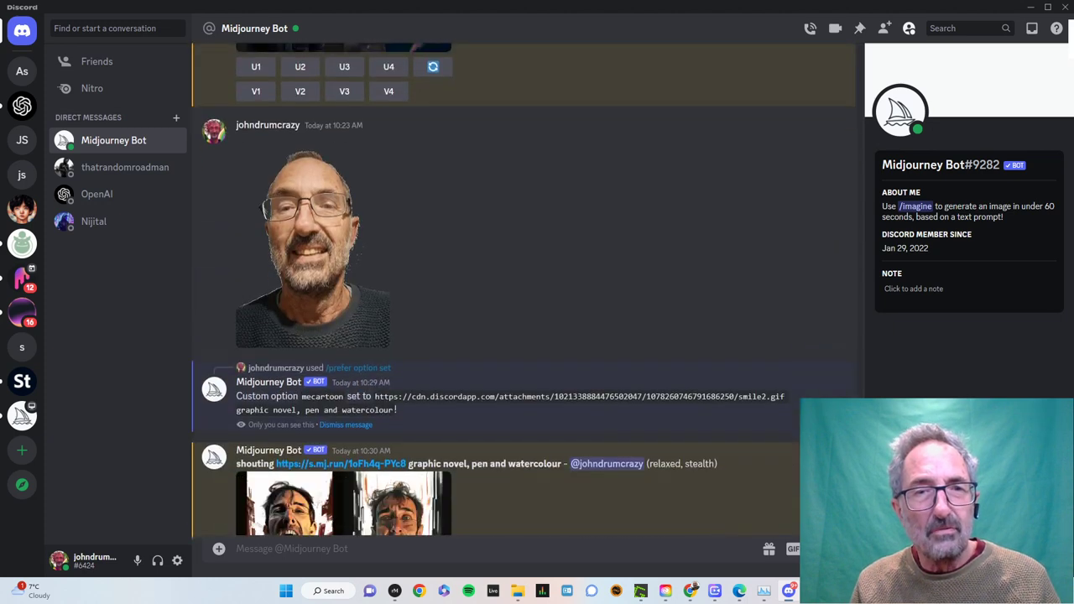